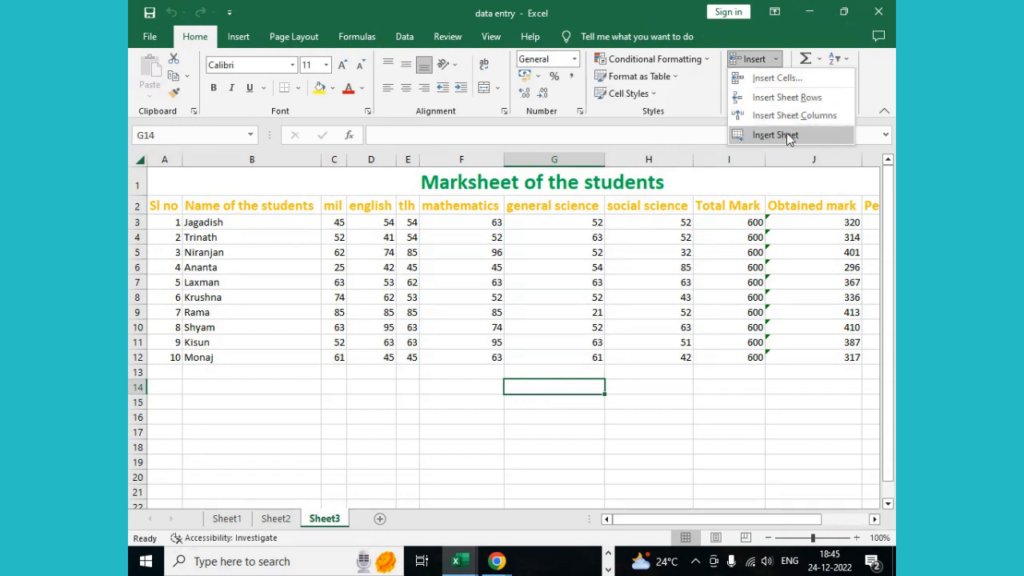
{"action": "left_click", "coordinate": [788, 84]}
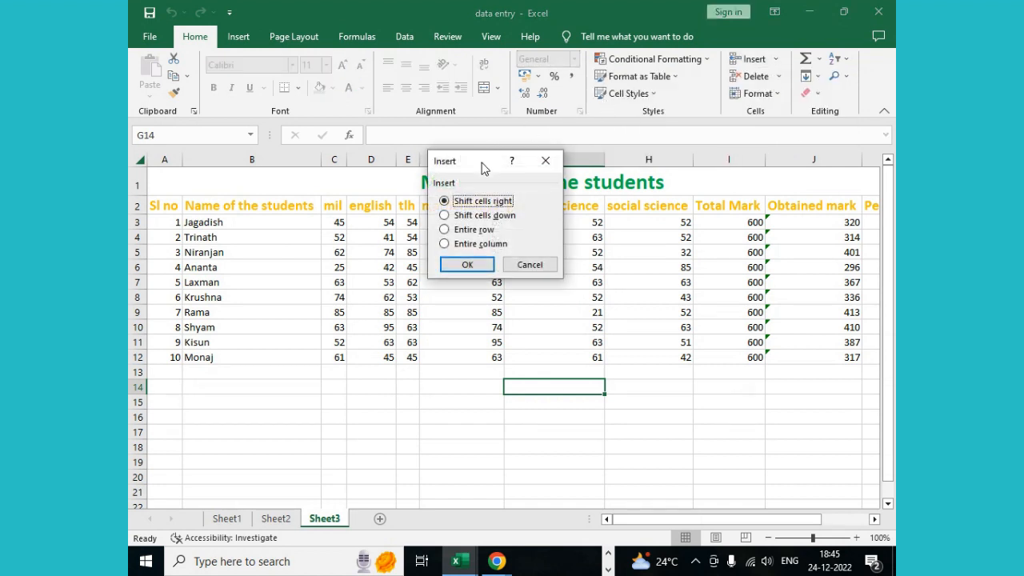
{"action": "left_click_drag", "start_coordinate": [483, 165], "coordinate": [519, 169]}
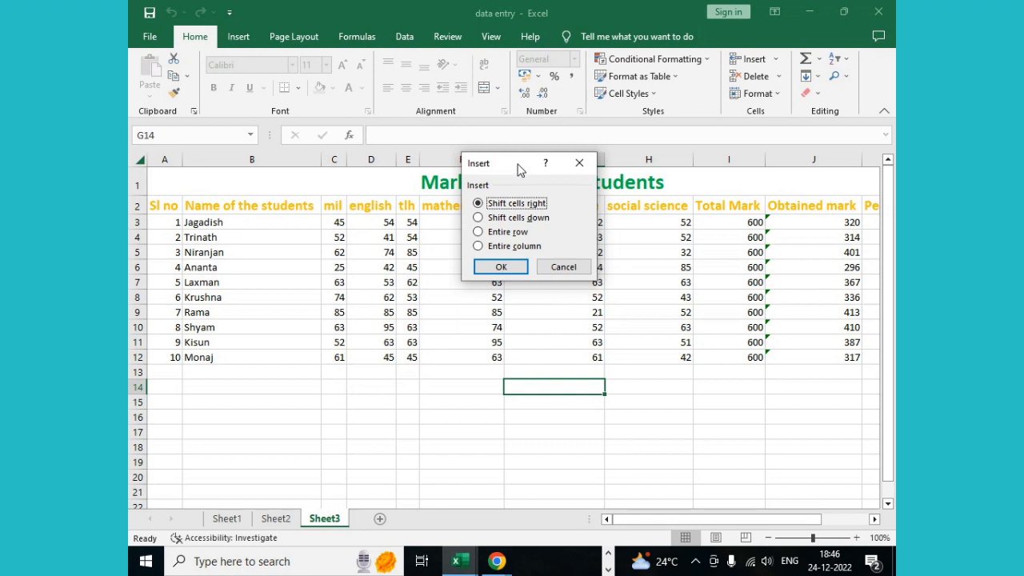
{"action": "left_click_drag", "start_coordinate": [516, 165], "coordinate": [514, 159]}
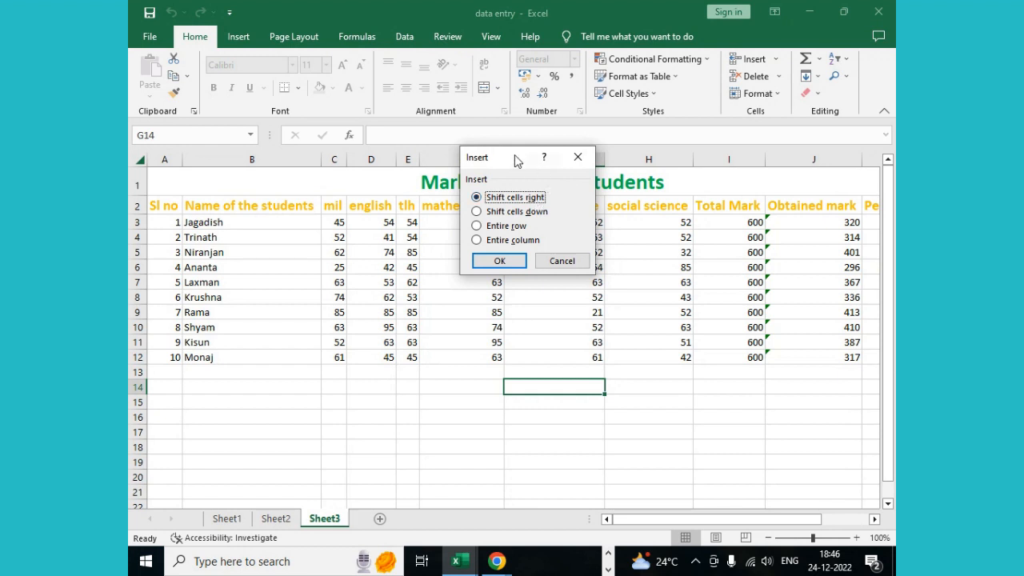
{"action": "left_click_drag", "start_coordinate": [514, 156], "coordinate": [503, 156]}
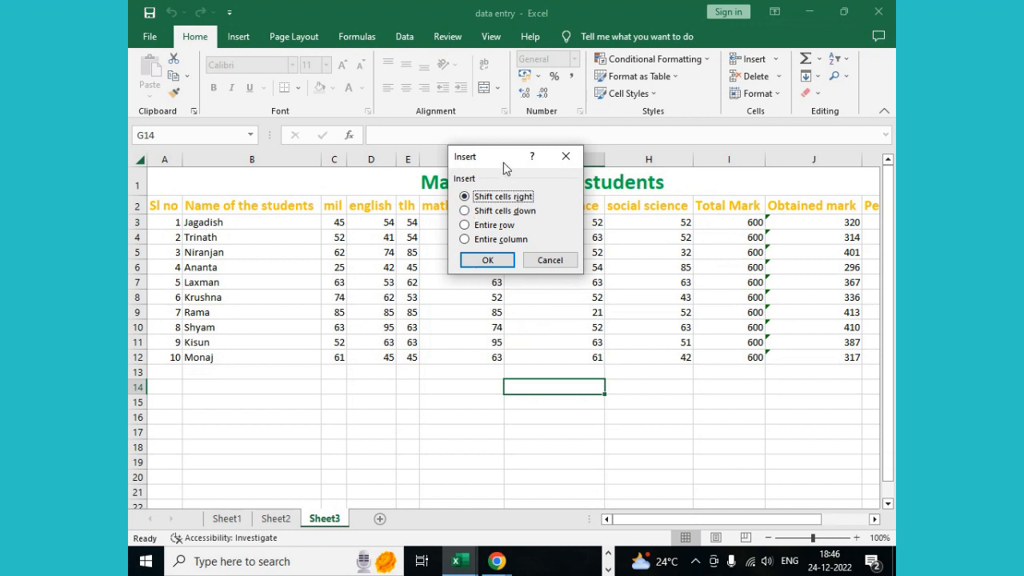
{"action": "left_click_drag", "start_coordinate": [497, 166], "coordinate": [391, 162]}
{"action": "left_click", "coordinate": [459, 151]}
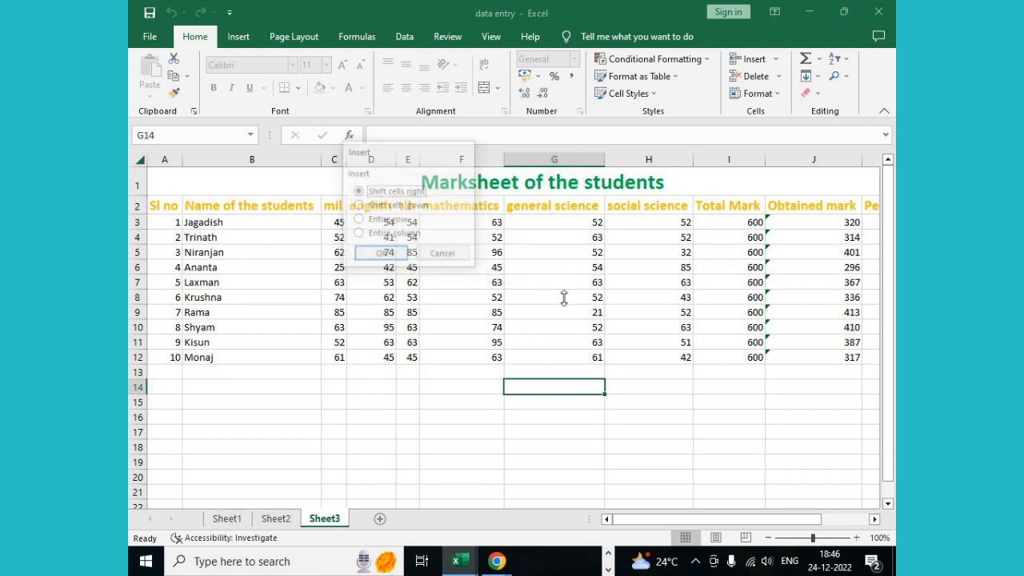
- Enter the sample values 45, 42 and 62 in cells G15, H15 and I15 below the marksheet
{"action": "left_click", "coordinate": [640, 432]}
{"action": "left_click", "coordinate": [537, 400]}
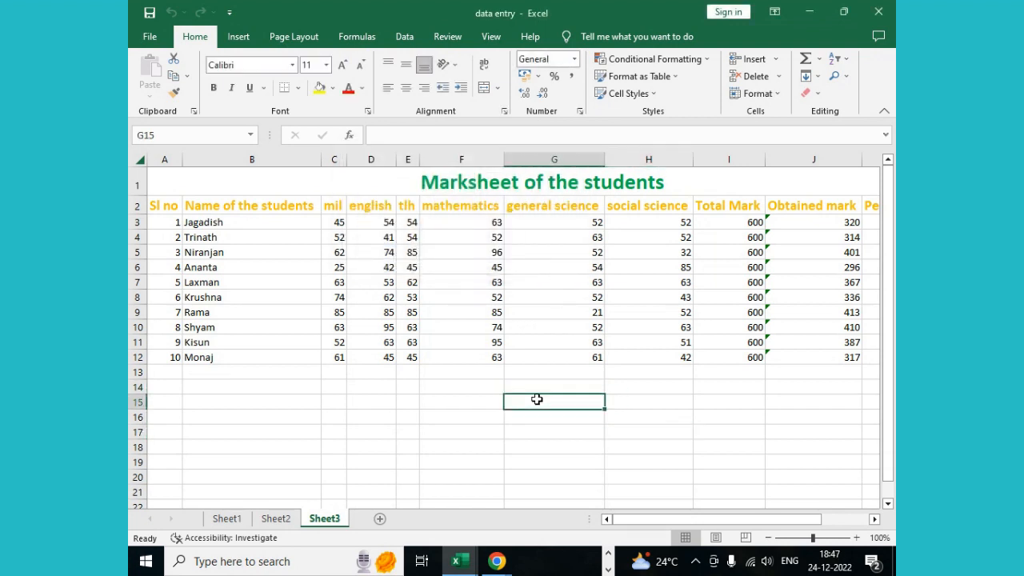
{"action": "type", "text": "45"}
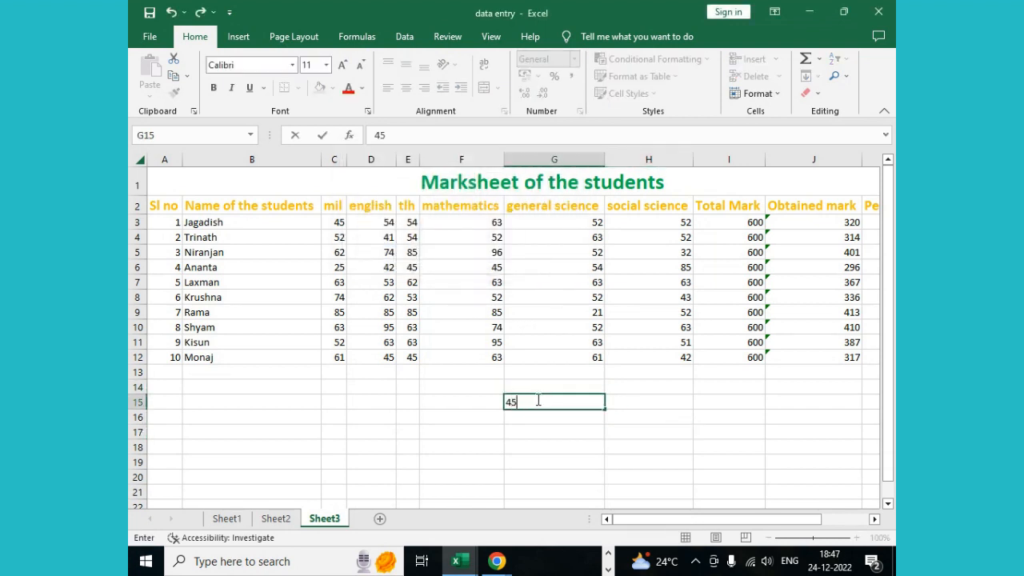
{"action": "left_click", "coordinate": [637, 398]}
{"action": "type", "text": "45"}
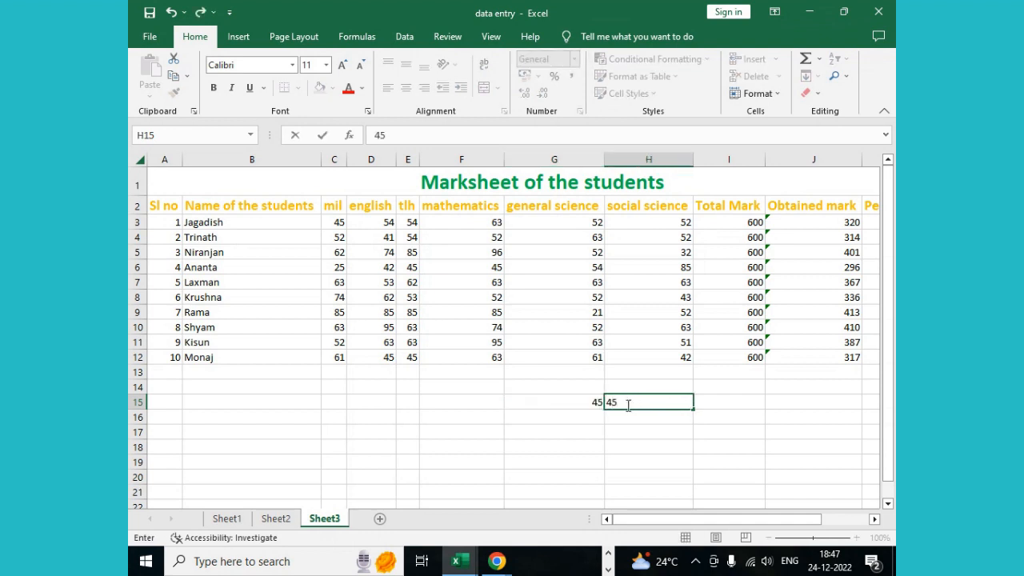
{"action": "key", "text": "BackSpace"}
{"action": "type", "text": "2"}
{"action": "left_click", "coordinate": [717, 404]}
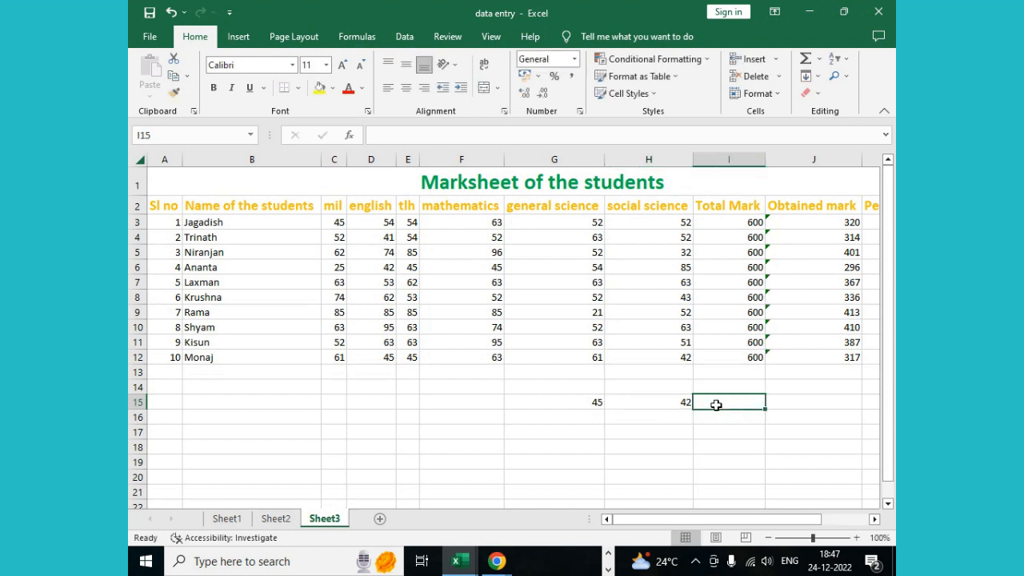
{"action": "type", "text": "62"}
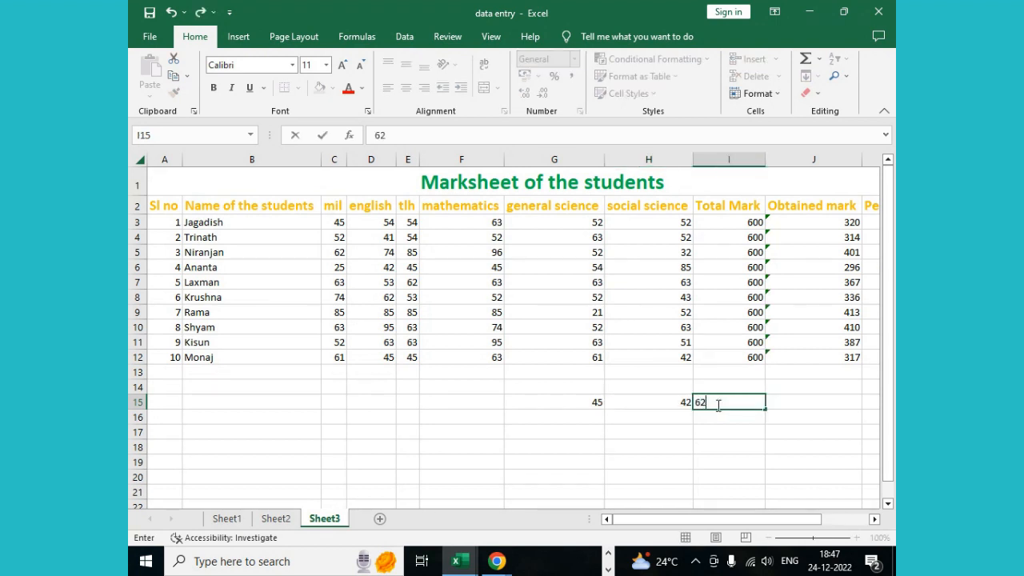
- Enter the sample values 545, 123 and 212 in cells G16, H16 and I16
{"action": "left_click", "coordinate": [566, 416]}
{"action": "type", "text": "545"}
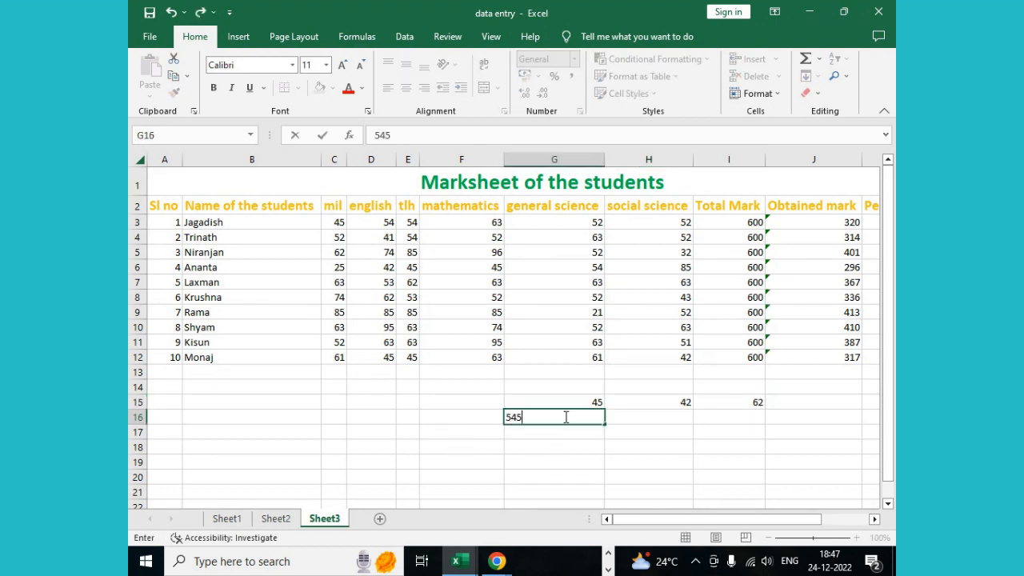
{"action": "left_click", "coordinate": [642, 418]}
{"action": "type", "text": "123"}
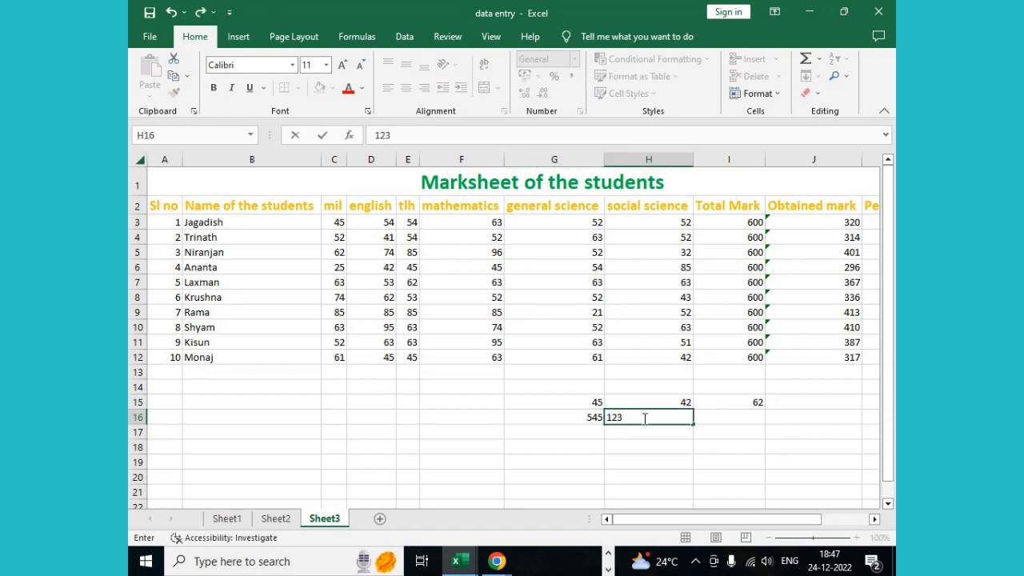
{"action": "left_click", "coordinate": [705, 419]}
{"action": "type", "text": "212"}
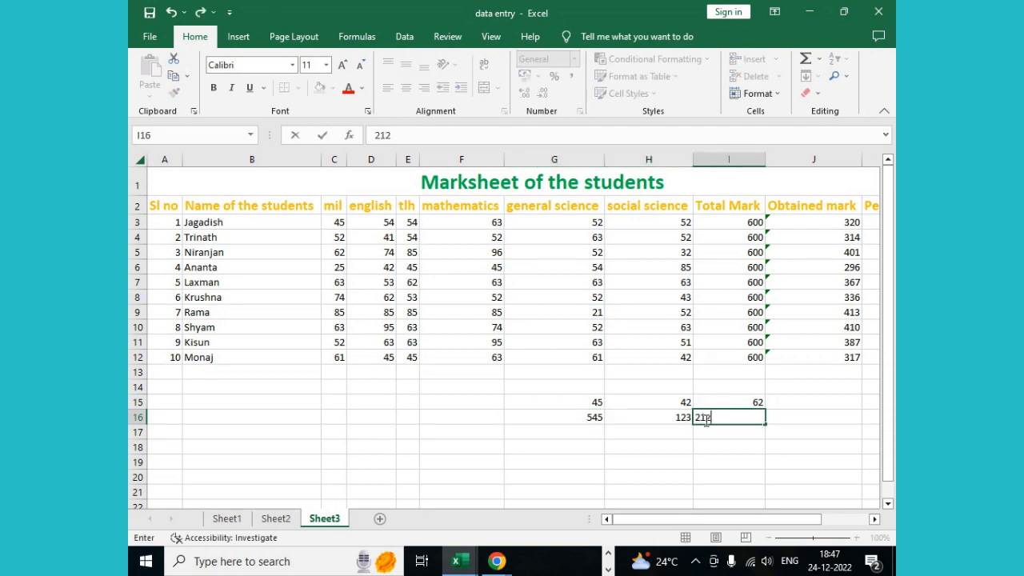
{"action": "left_click", "coordinate": [697, 435]}
- Insert a blank cell at H15, shifting the existing cells right
{"action": "left_click", "coordinate": [639, 400]}
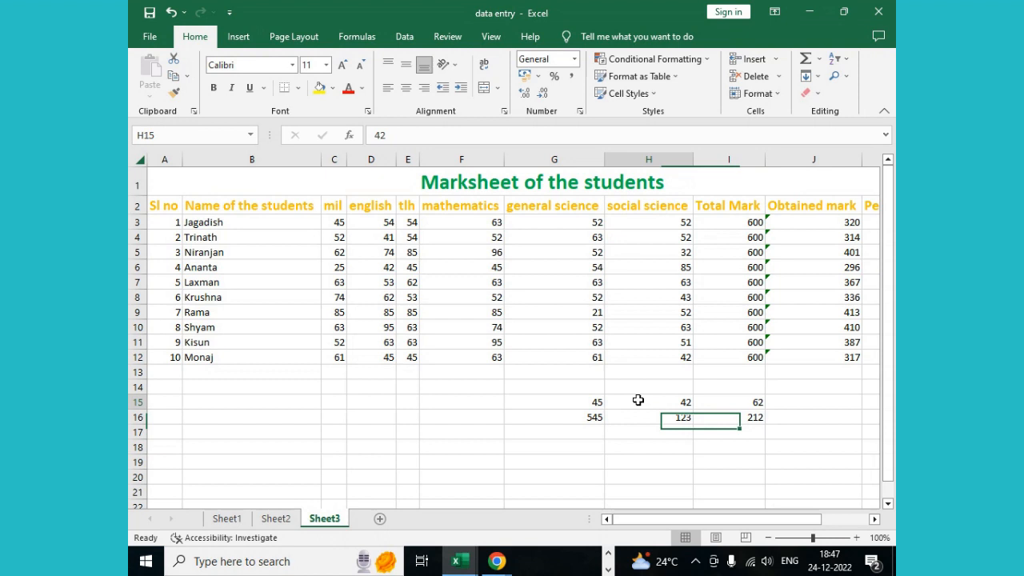
{"action": "left_click", "coordinate": [593, 415]}
{"action": "left_click", "coordinate": [590, 404]}
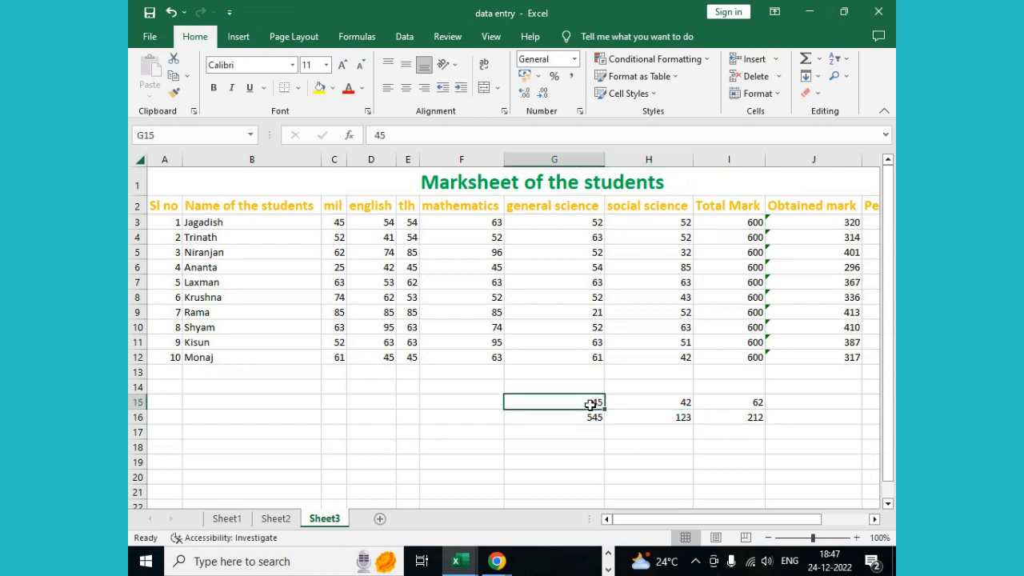
{"action": "left_click", "coordinate": [654, 408]}
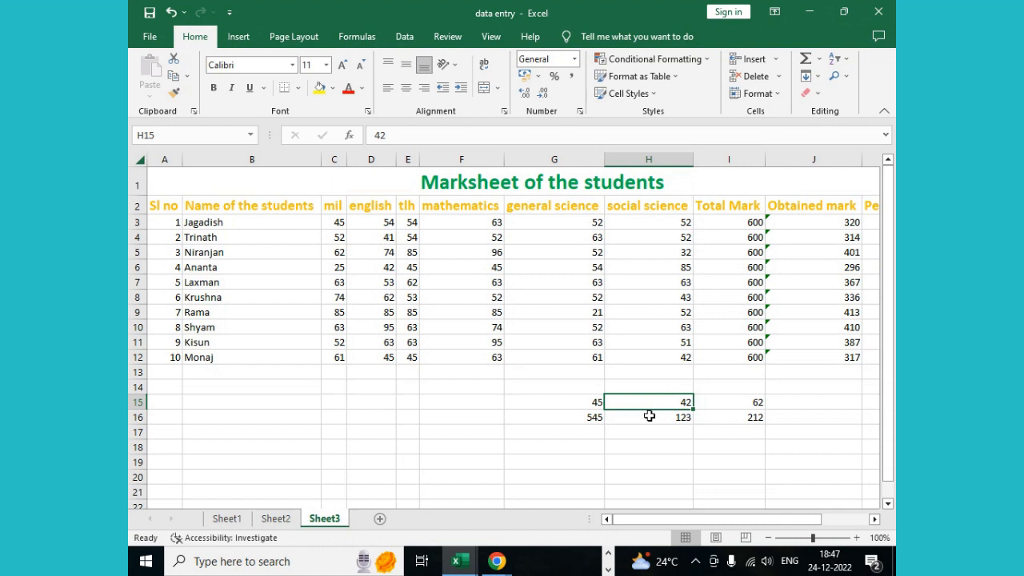
{"action": "left_click", "coordinate": [773, 59]}
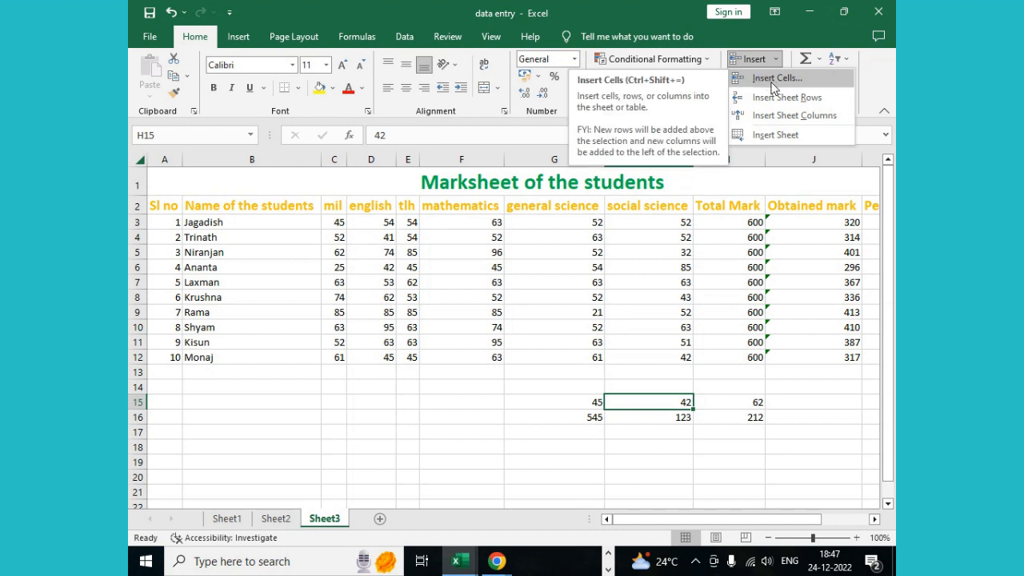
{"action": "left_click", "coordinate": [775, 85]}
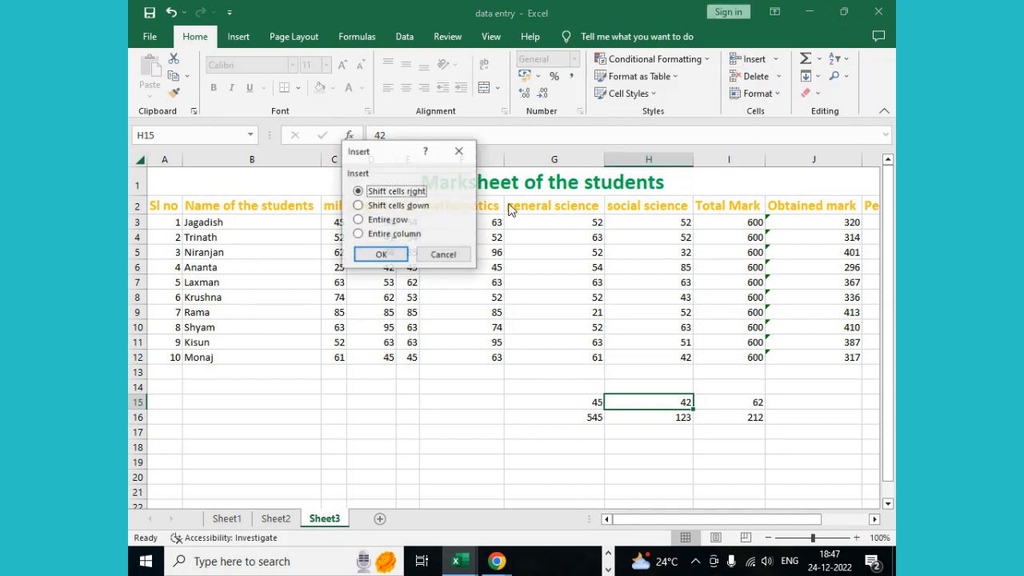
{"action": "left_click_drag", "start_coordinate": [404, 154], "coordinate": [411, 158]}
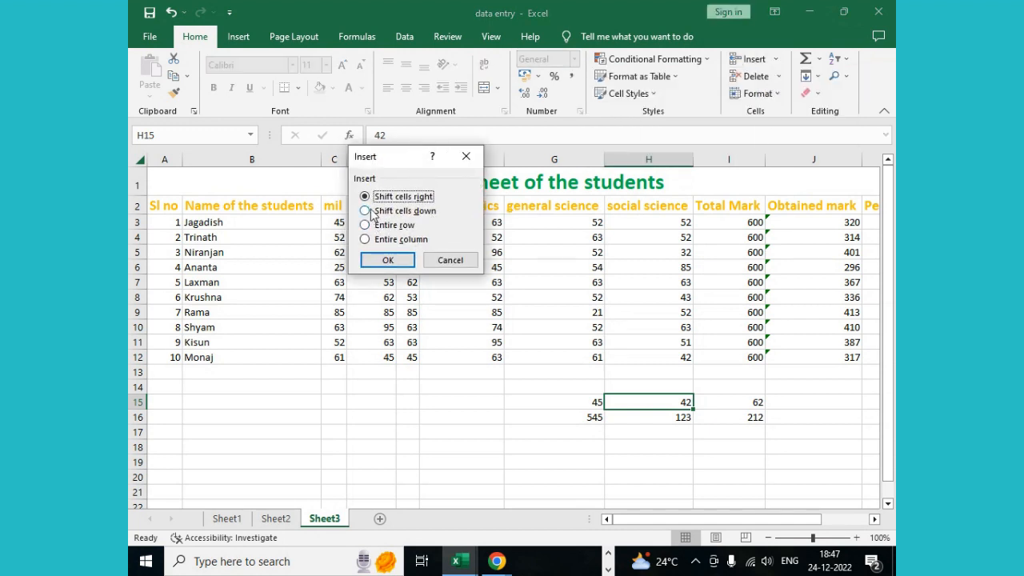
{"action": "left_click", "coordinate": [386, 260]}
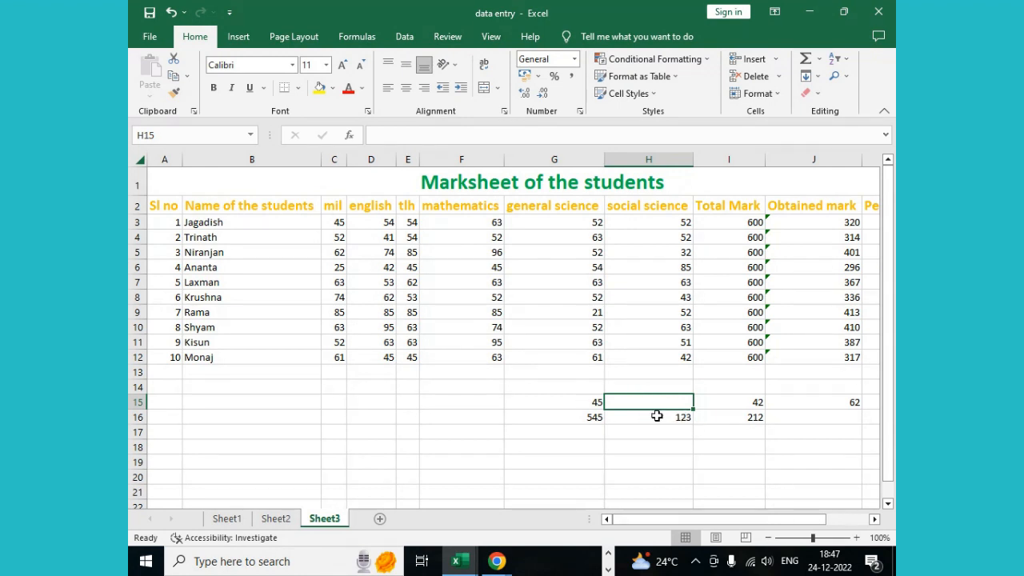
- Try inserting a blank cell at H9 with the cells shifted down, and undo that insertion
{"action": "left_click", "coordinate": [644, 314]}
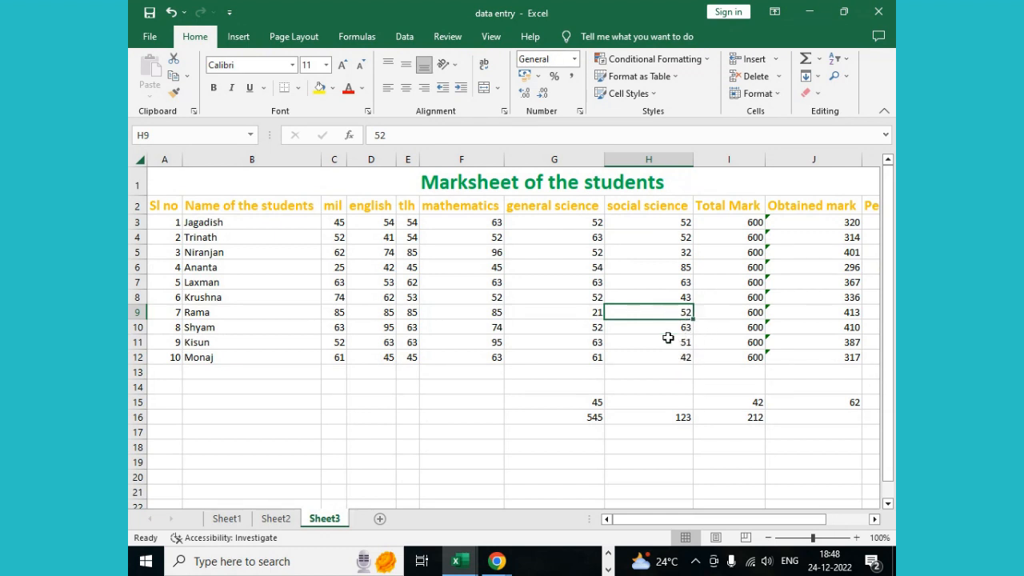
{"action": "left_click", "coordinate": [774, 60]}
{"action": "left_click", "coordinate": [778, 77]}
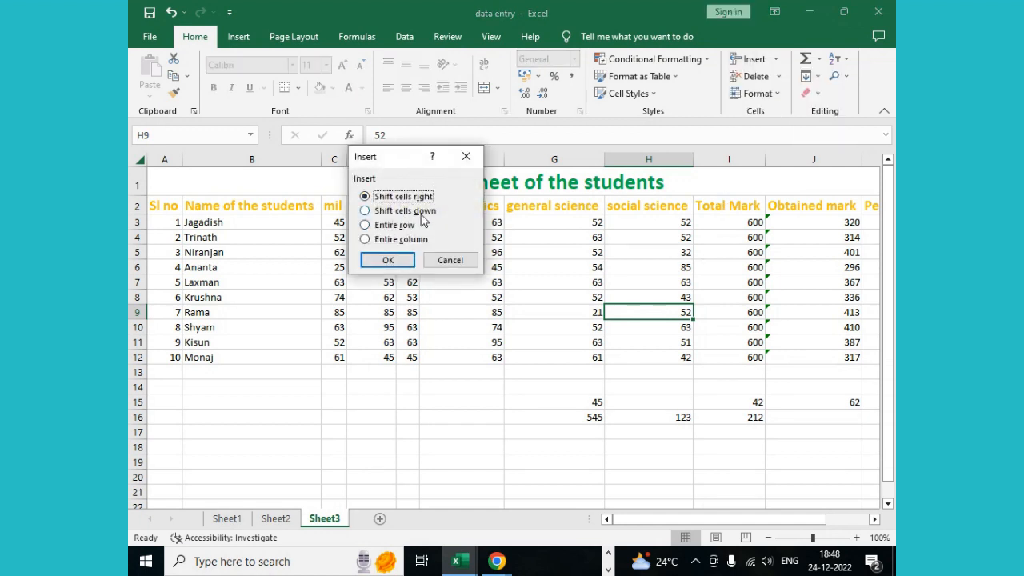
{"action": "left_click", "coordinate": [396, 212]}
{"action": "left_click", "coordinate": [388, 260]}
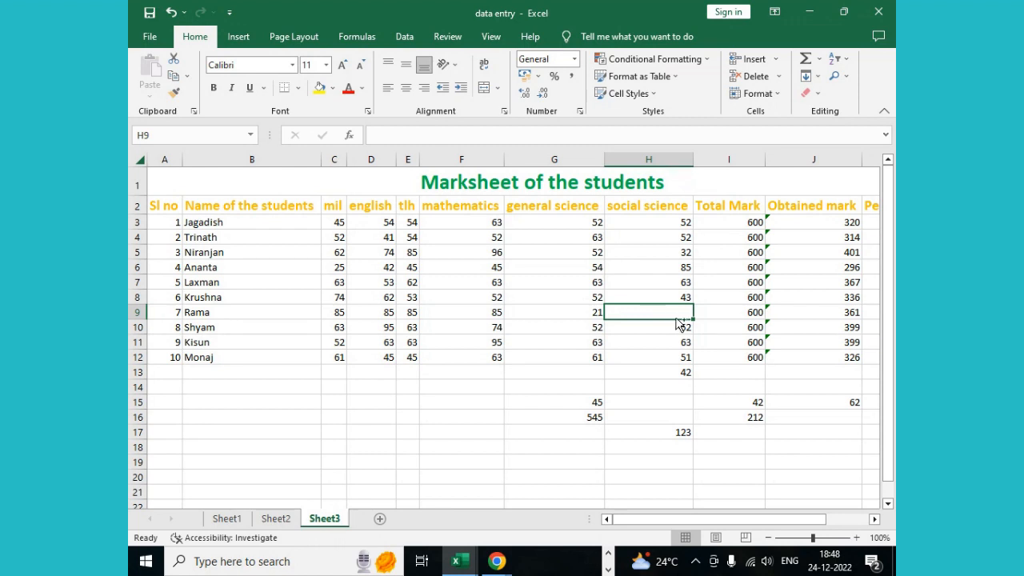
{"action": "key", "text": "ctrl+z"}
{"action": "left_click", "coordinate": [674, 387]}
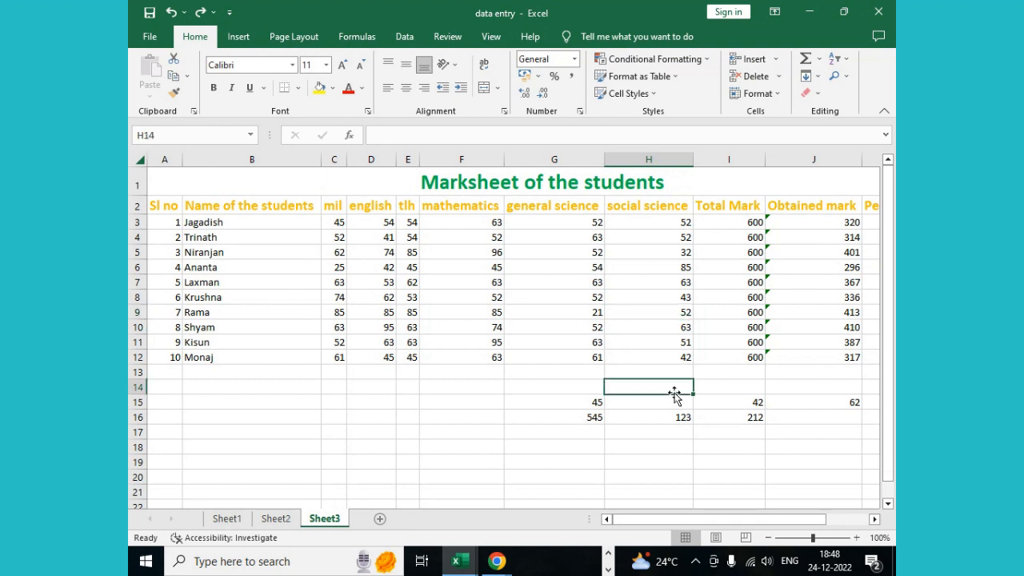
{"action": "left_click", "coordinate": [777, 61]}
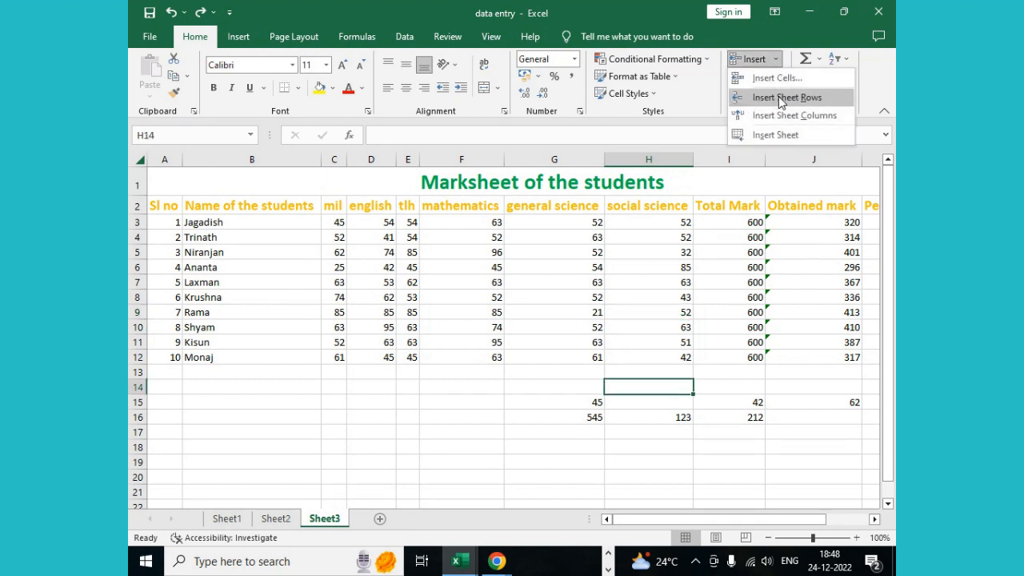
{"action": "left_click", "coordinate": [590, 343]}
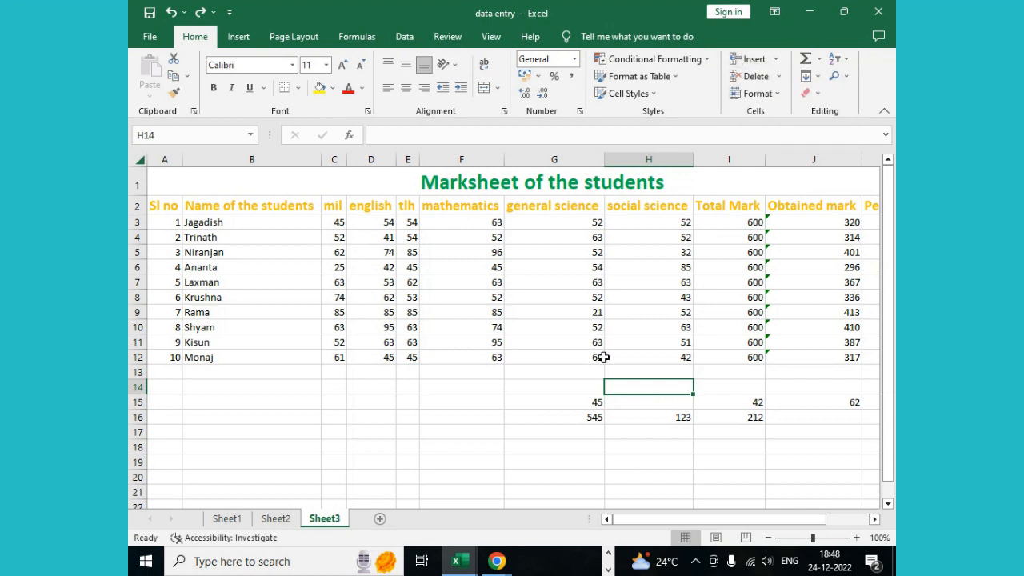
- Insert an entire blank row at cell G11, above the student with serial number 9
{"action": "left_click", "coordinate": [556, 345]}
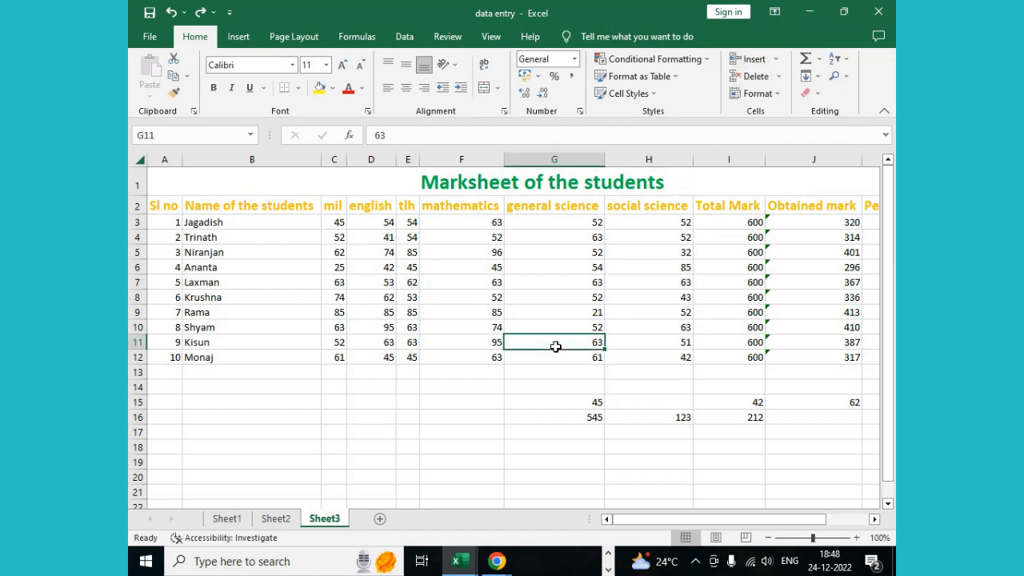
{"action": "left_click", "coordinate": [774, 61]}
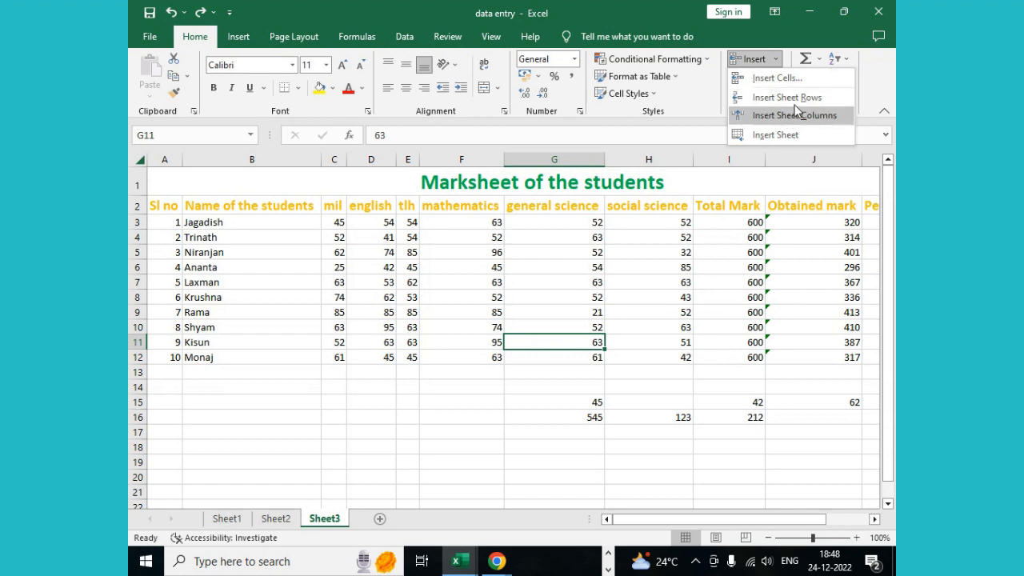
{"action": "left_click", "coordinate": [792, 79]}
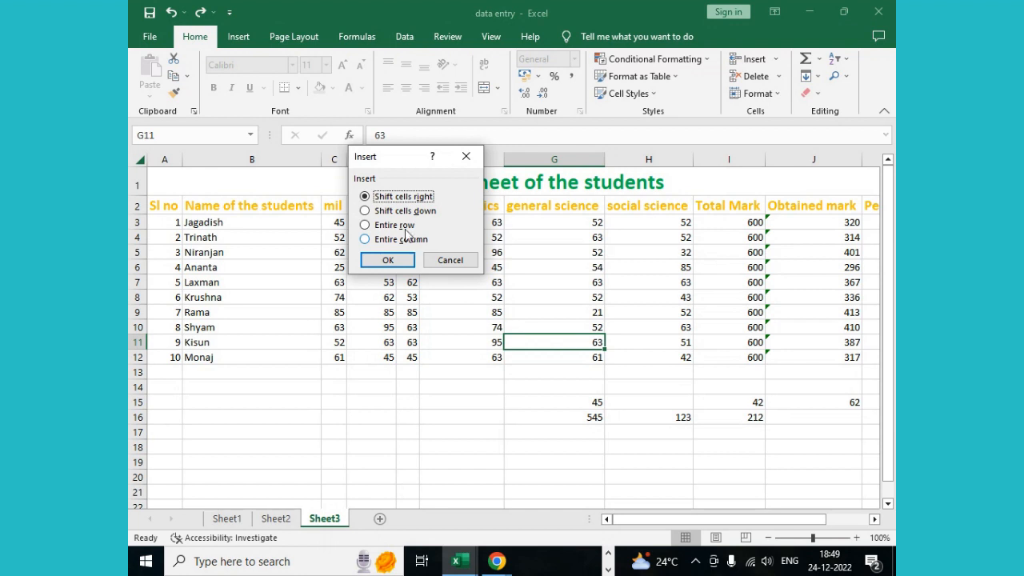
{"action": "left_click", "coordinate": [404, 228]}
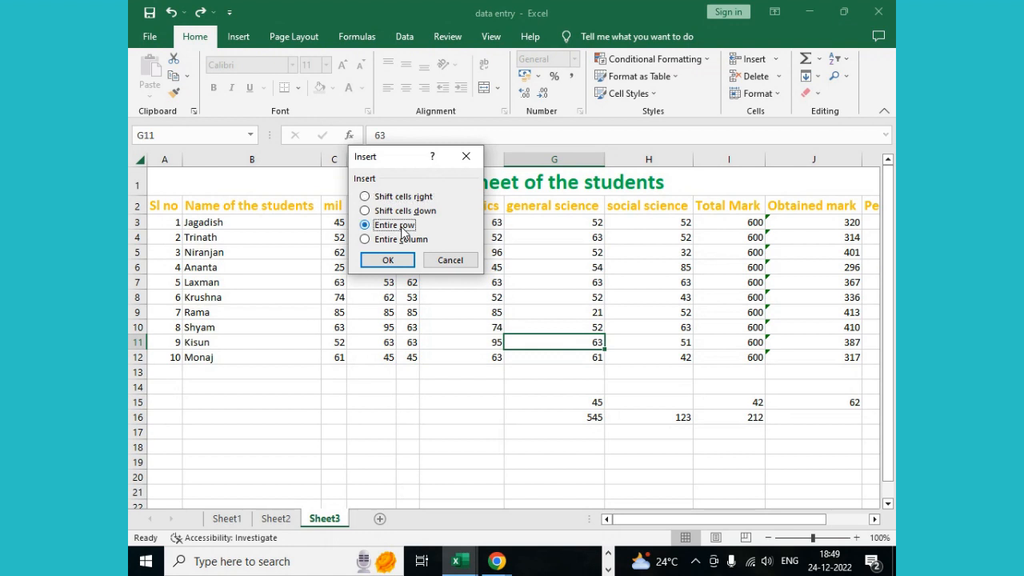
{"action": "left_click", "coordinate": [376, 260]}
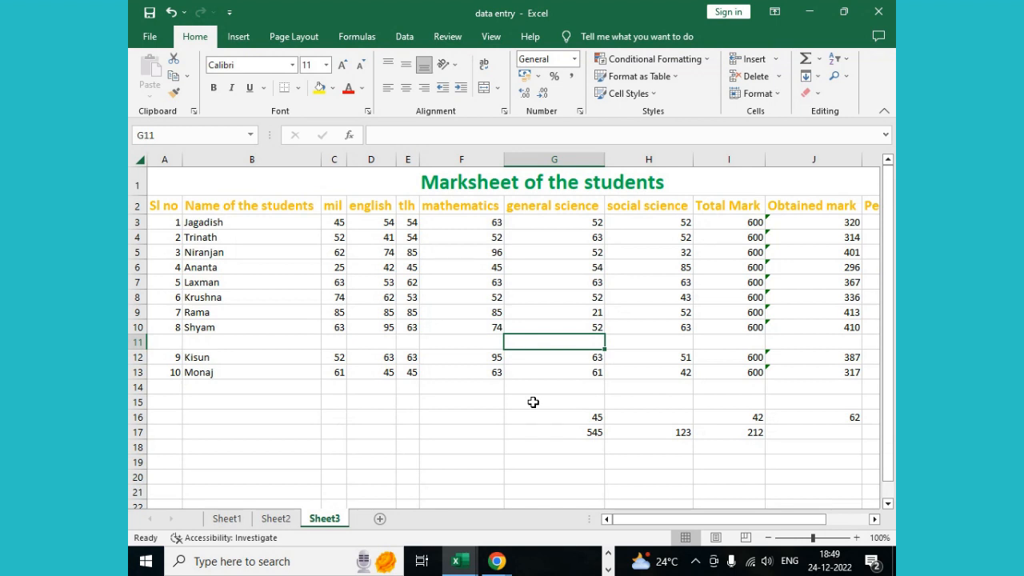
- Insert an entire blank column at cell G9, between the mathematics and general science columns
{"action": "left_click_drag", "start_coordinate": [558, 288], "coordinate": [560, 324]}
{"action": "left_click_drag", "start_coordinate": [555, 226], "coordinate": [569, 393]}
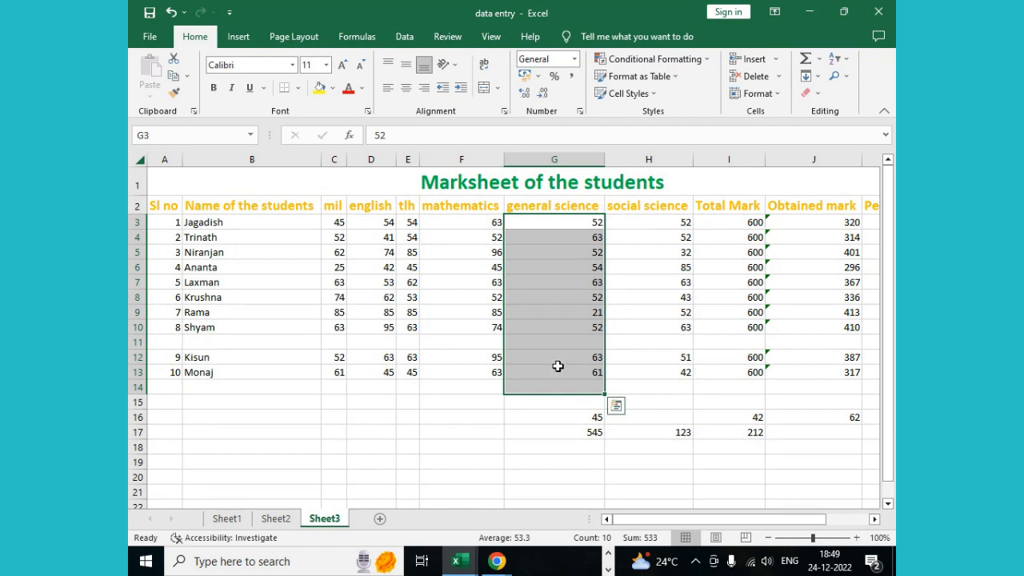
{"action": "left_click", "coordinate": [559, 414]}
{"action": "left_click", "coordinate": [538, 315]}
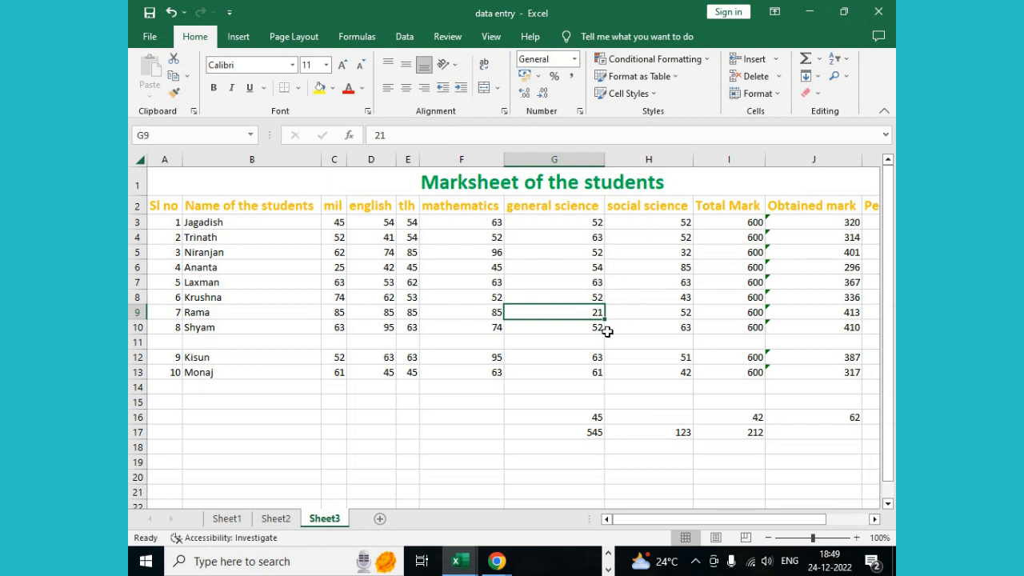
{"action": "left_click", "coordinate": [775, 59]}
{"action": "left_click", "coordinate": [775, 78]}
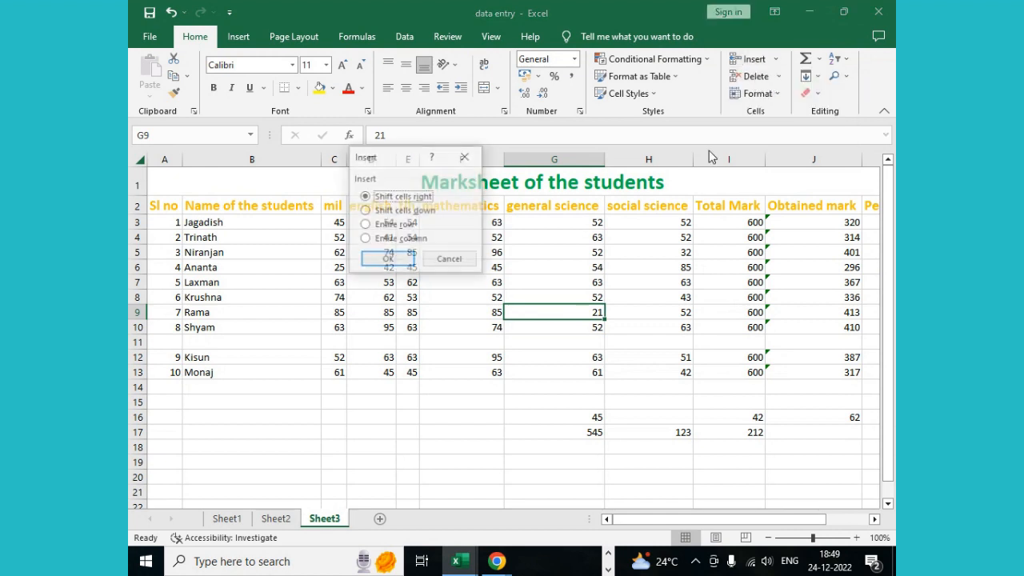
{"action": "left_click", "coordinate": [402, 239]}
{"action": "left_click", "coordinate": [388, 259]}
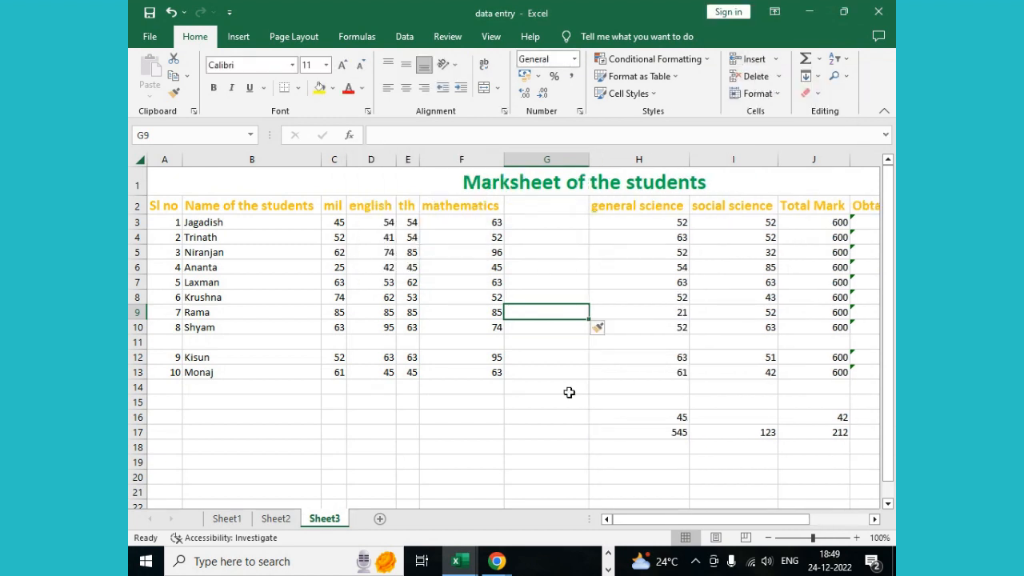
- Insert a blank sheet row at row 9, above the student with serial number 7, and a blank sheet column at column G
{"action": "left_click", "coordinate": [782, 60]}
{"action": "left_click", "coordinate": [787, 99]}
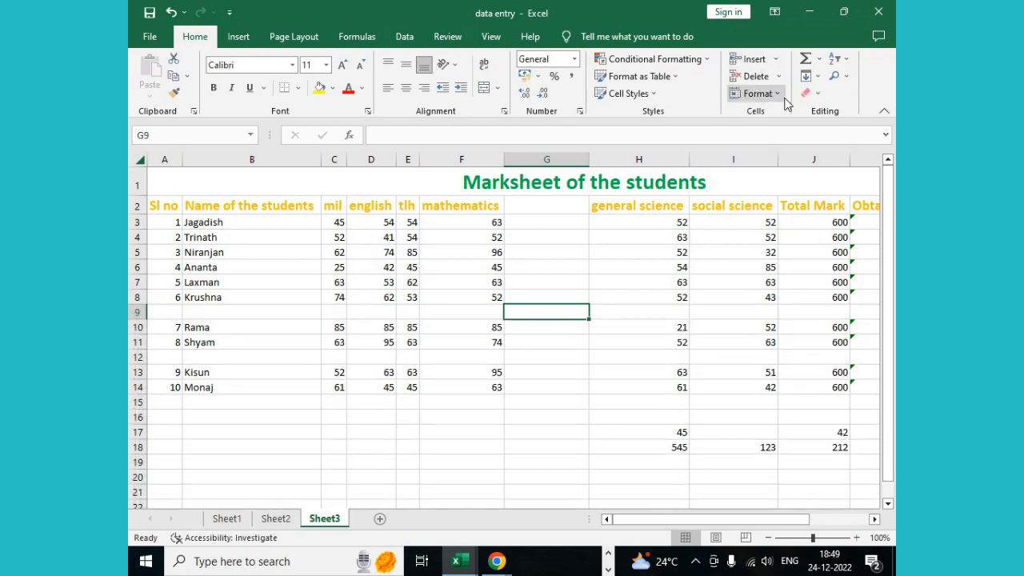
{"action": "left_click", "coordinate": [774, 60]}
{"action": "left_click", "coordinate": [775, 118]}
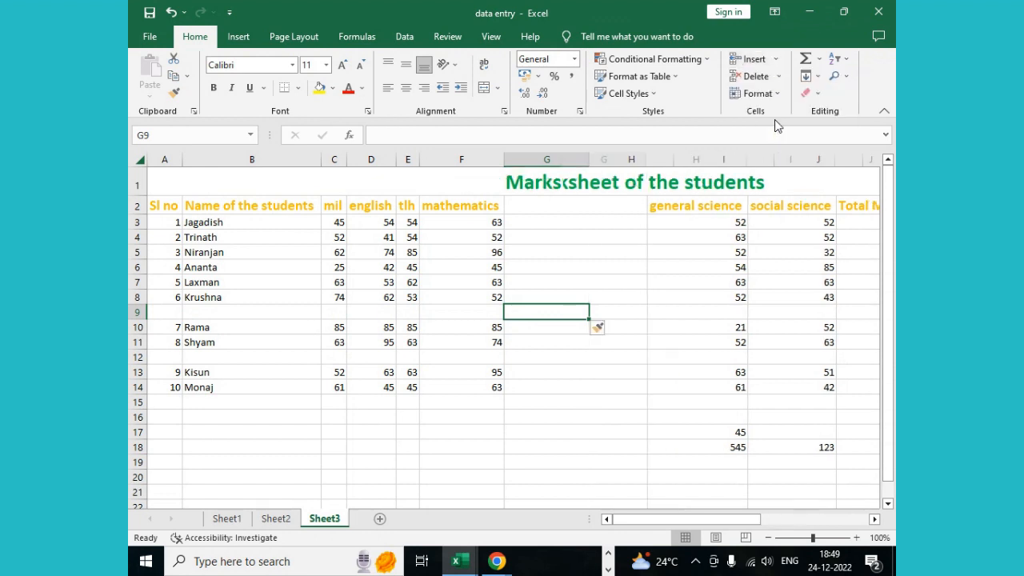
- Insert two new blank worksheets directly before Sheet3, and switch to Sheet2
{"action": "left_click", "coordinate": [775, 59]}
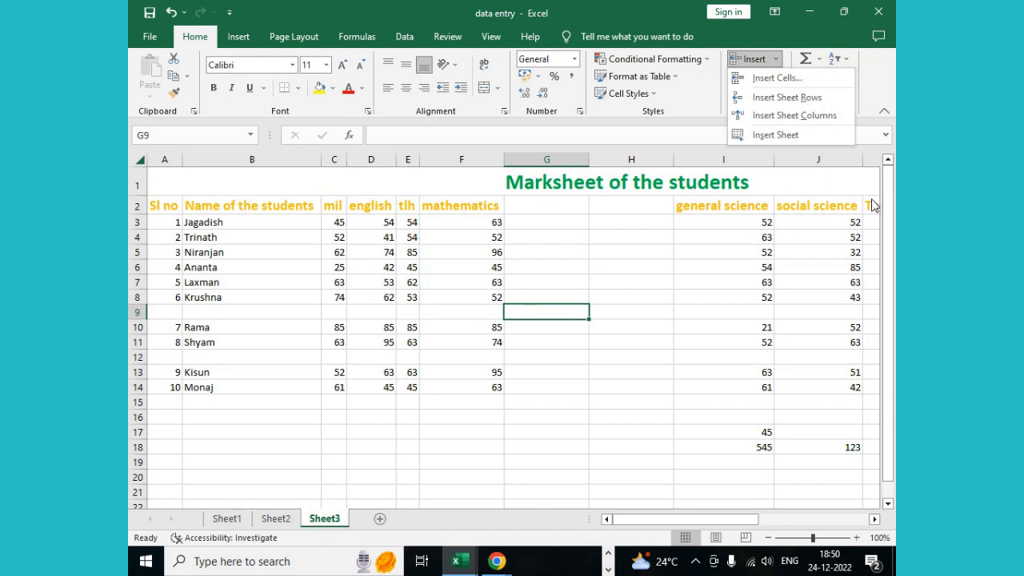
{"action": "left_click", "coordinate": [781, 136]}
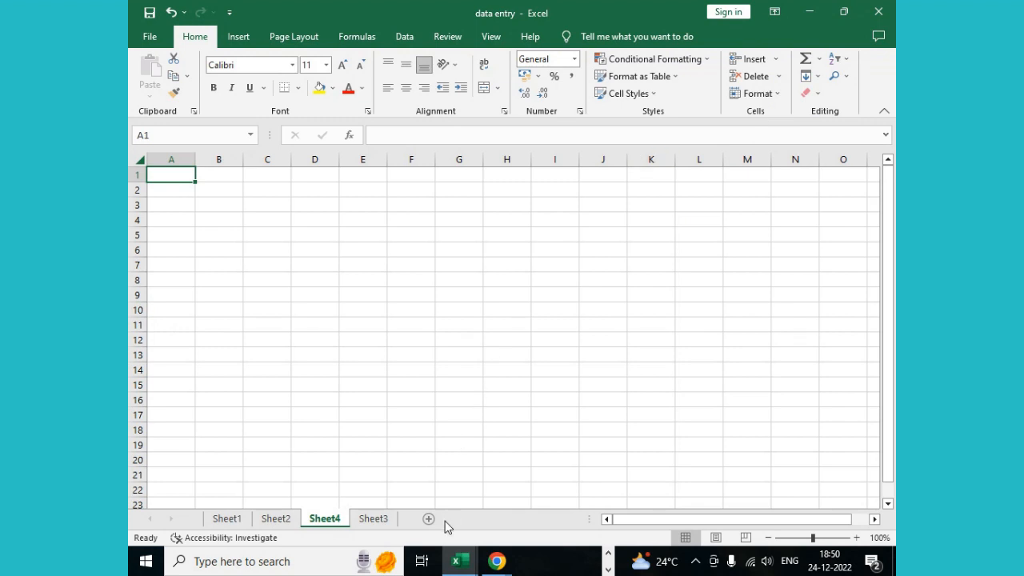
{"action": "left_click", "coordinate": [430, 519]}
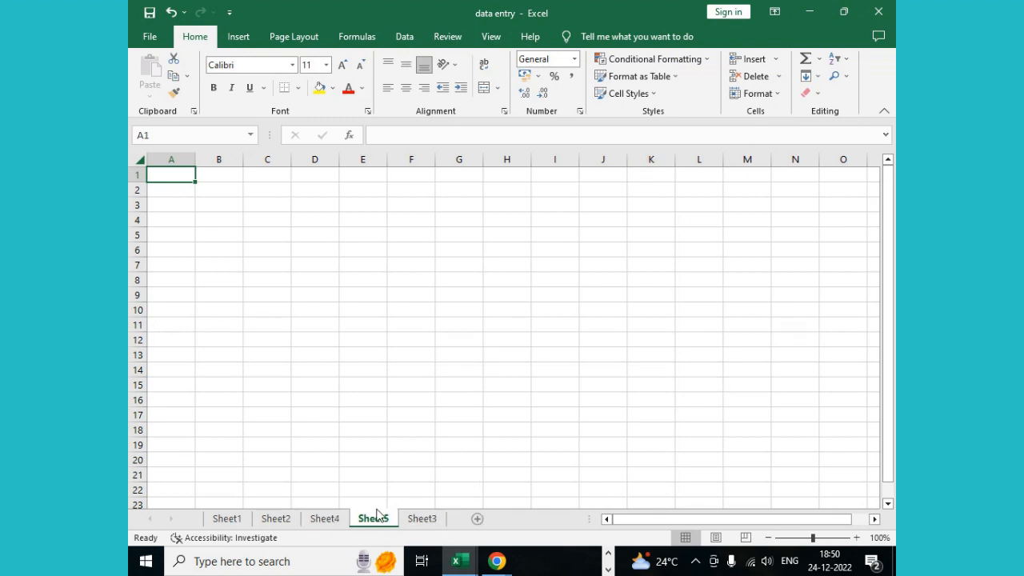
{"action": "left_click", "coordinate": [314, 523]}
{"action": "left_click", "coordinate": [275, 519]}
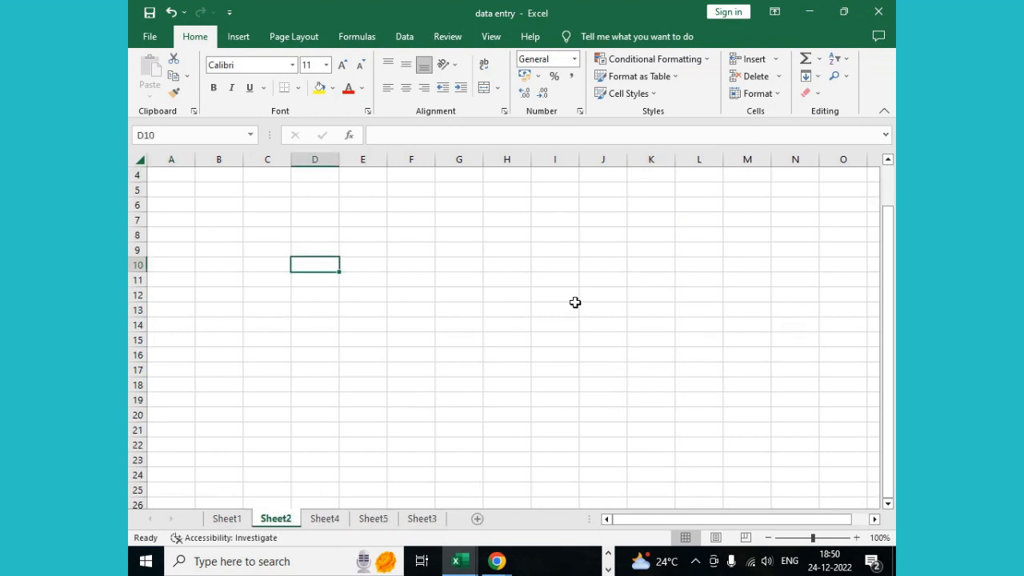